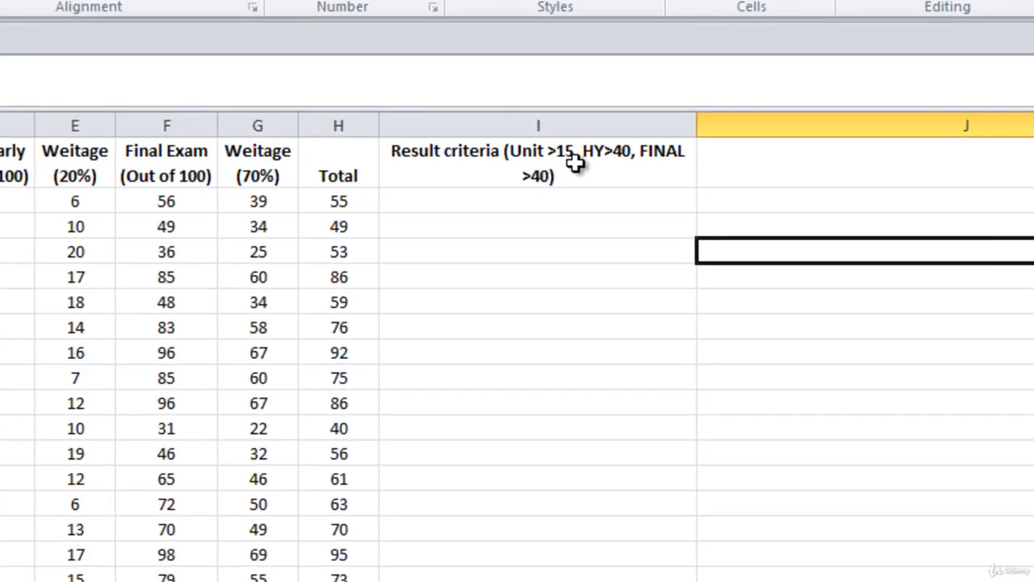
left_click(370, 168)
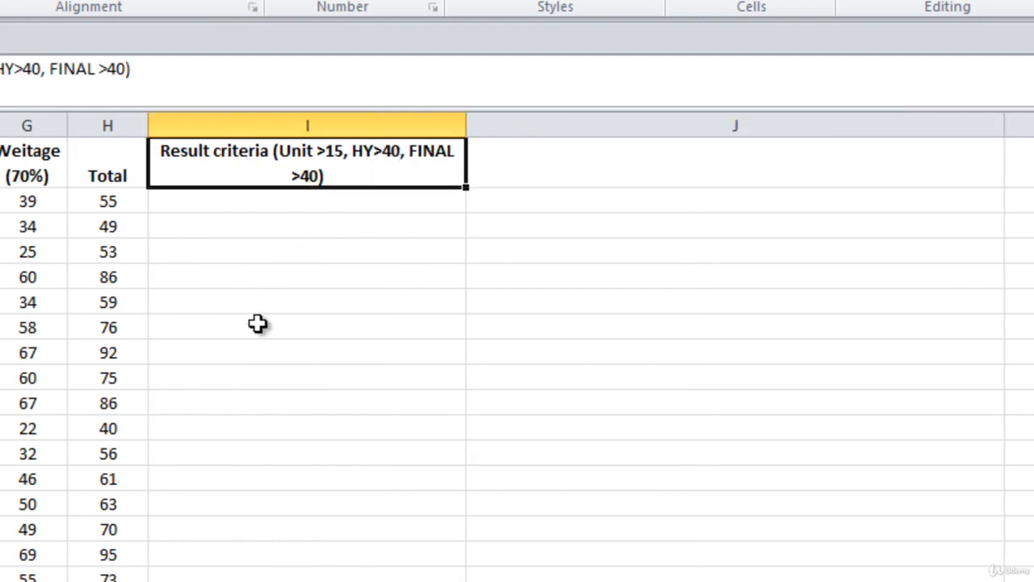
key("Left")
key("Left")
key("Left")
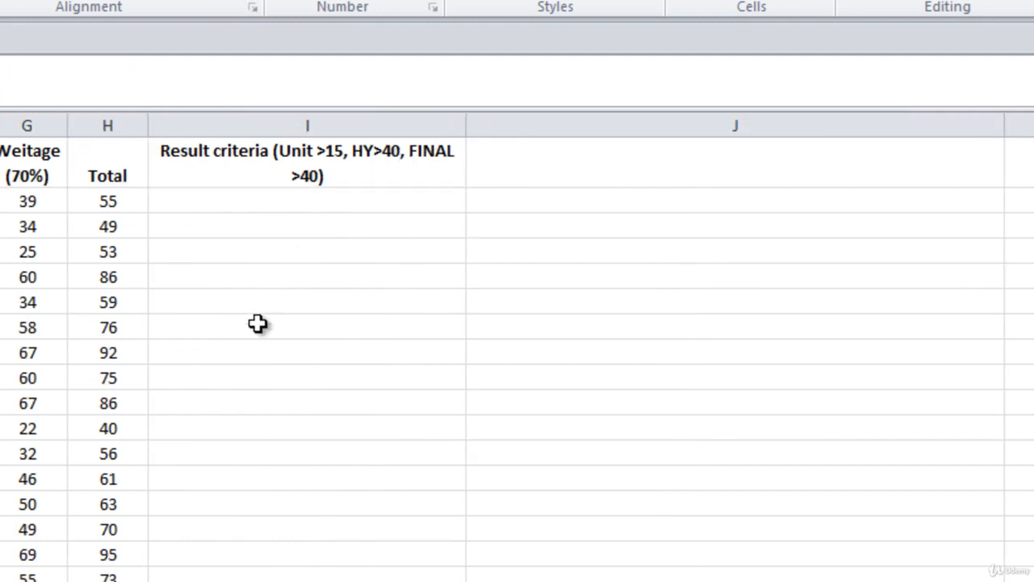
key("Left")
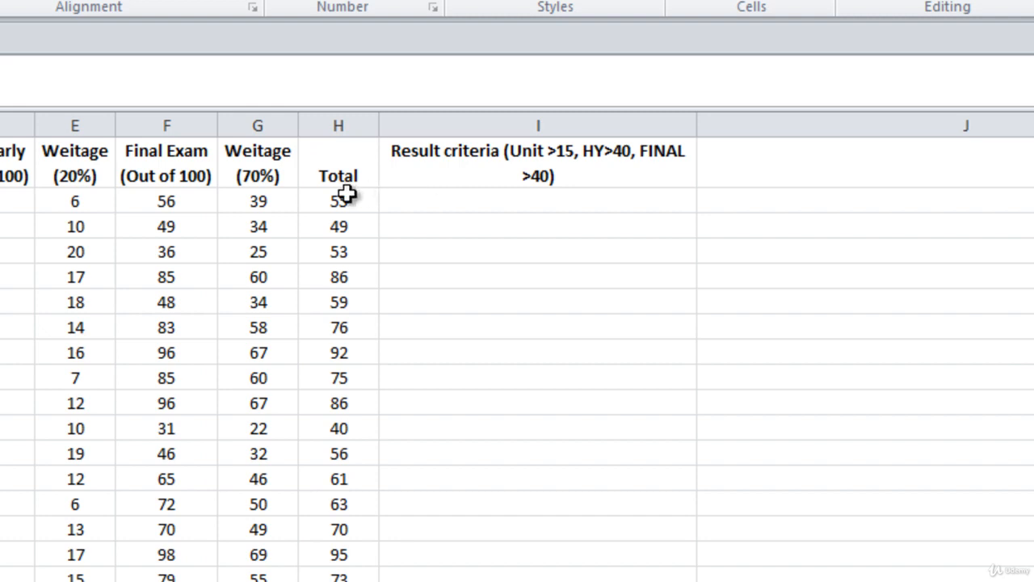
left_click(480, 159)
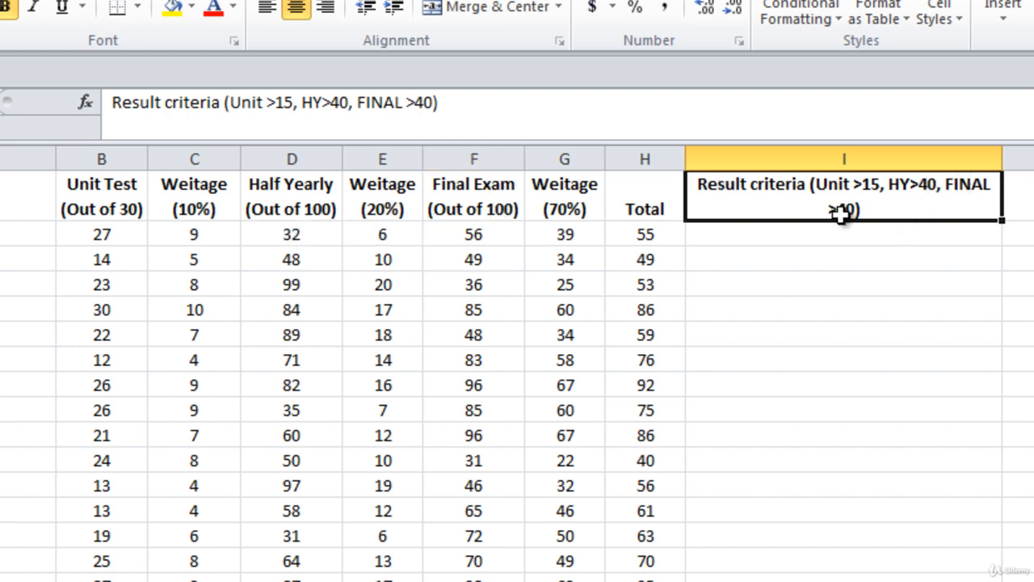
Enter an AND formula in I2 testing B2>15, D2>40 and F2>40
left_click(815, 237)
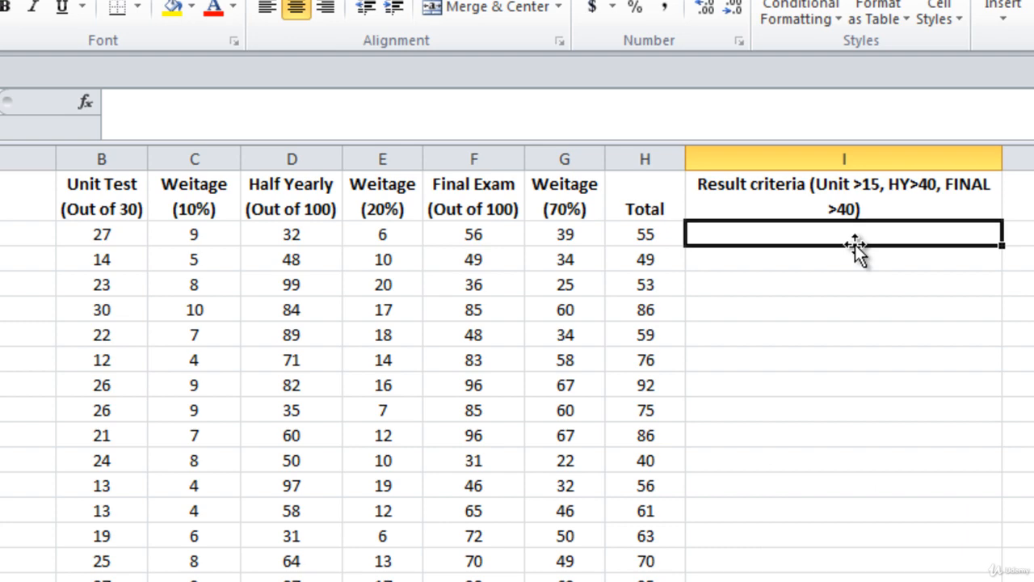
type("=an")
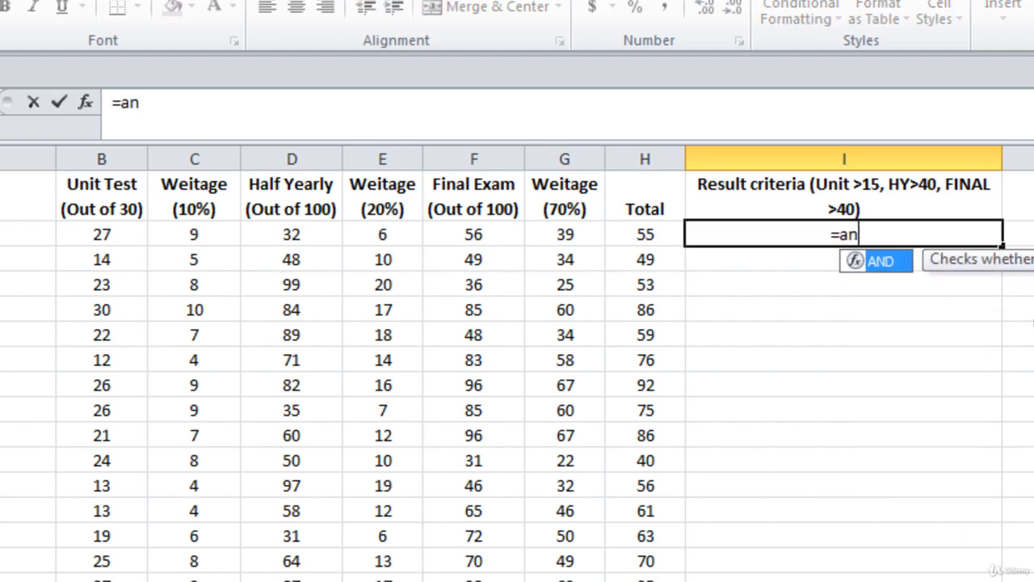
key("Tab")
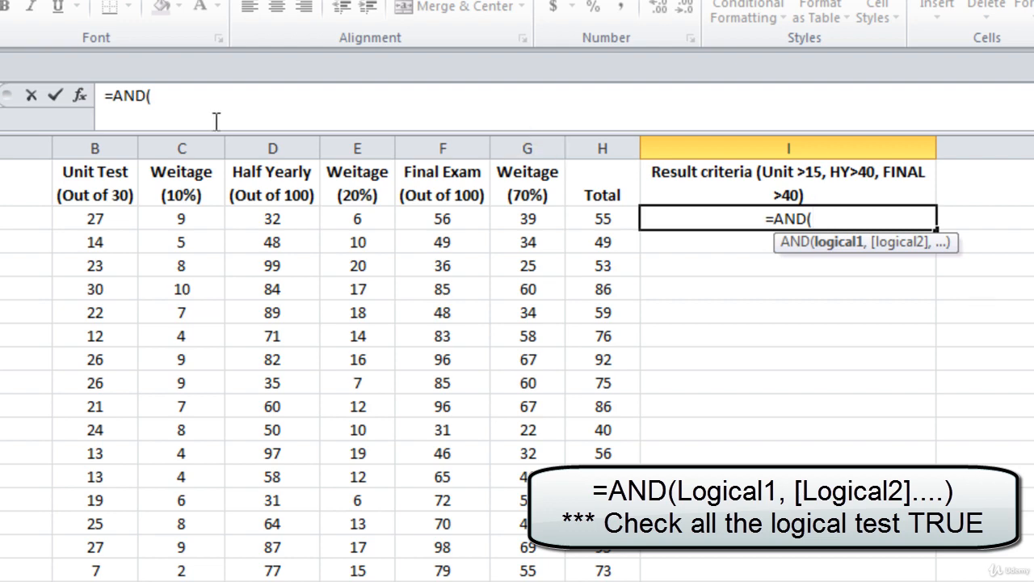
left_click(95, 219)
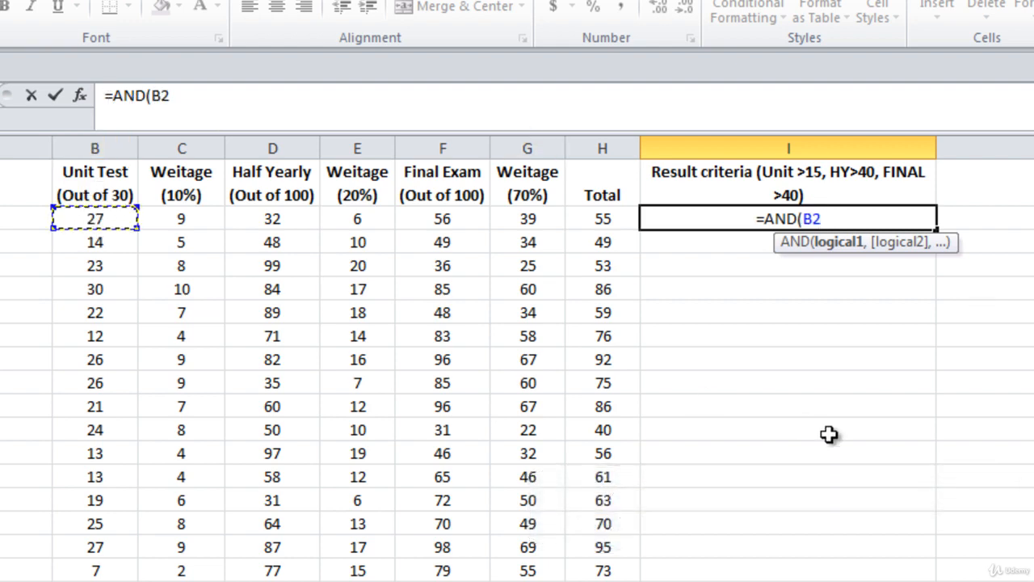
type(">15,")
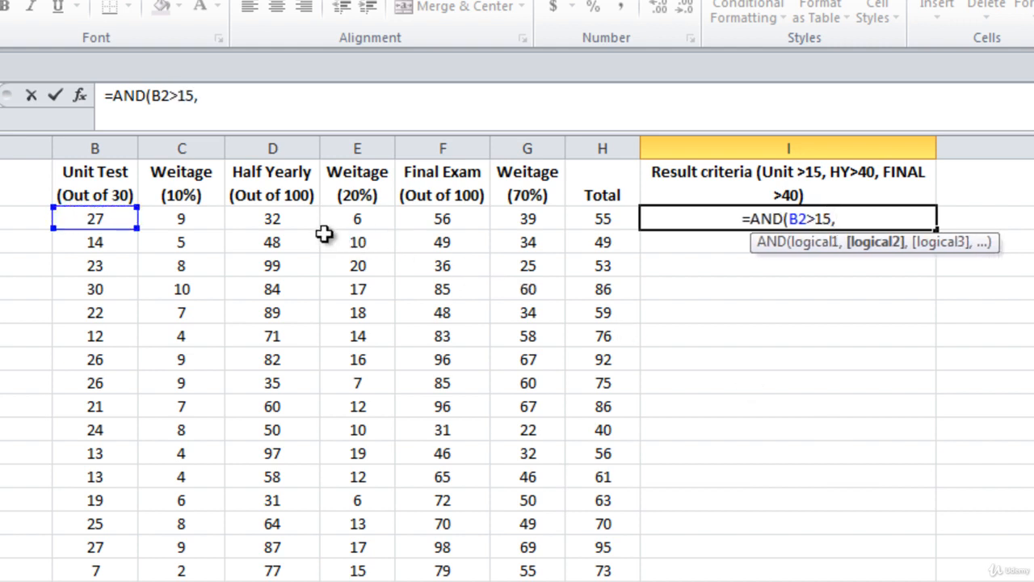
left_click(296, 224)
type(">40,")
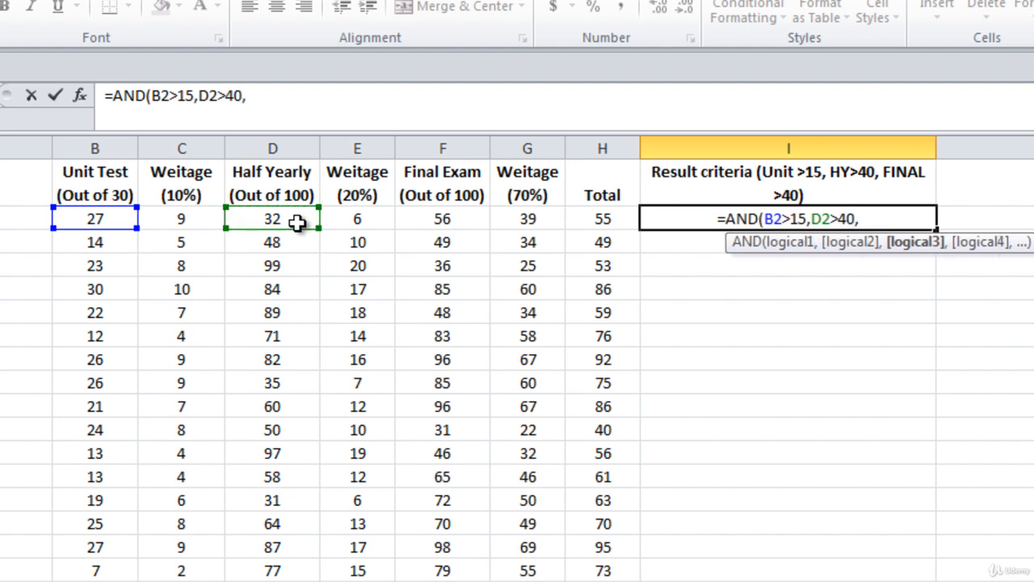
left_click(418, 226)
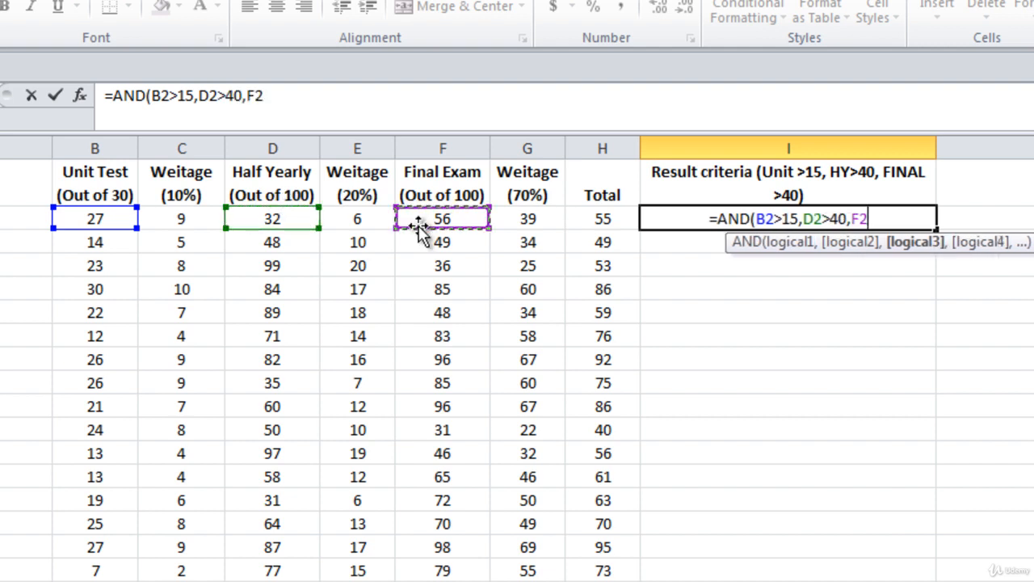
type(">40)")
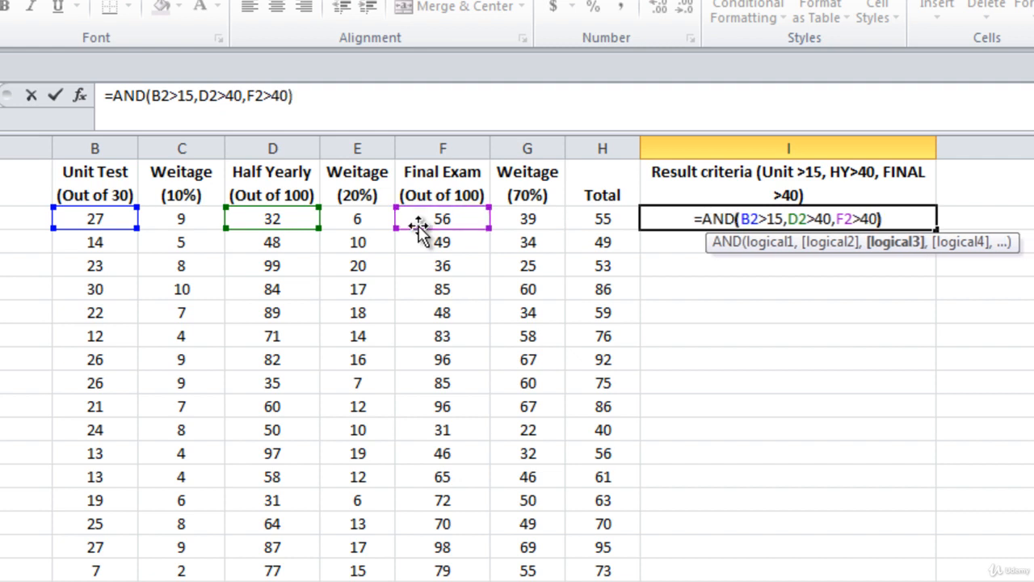
key("Return")
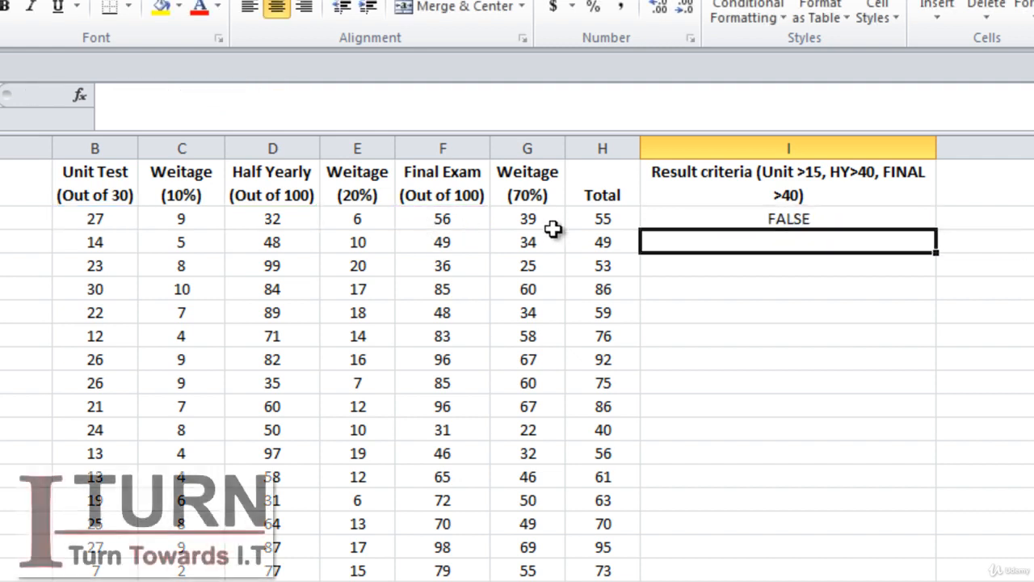
Review the three conditions of the AND formula in I2 against the cells they reference
left_click(733, 220)
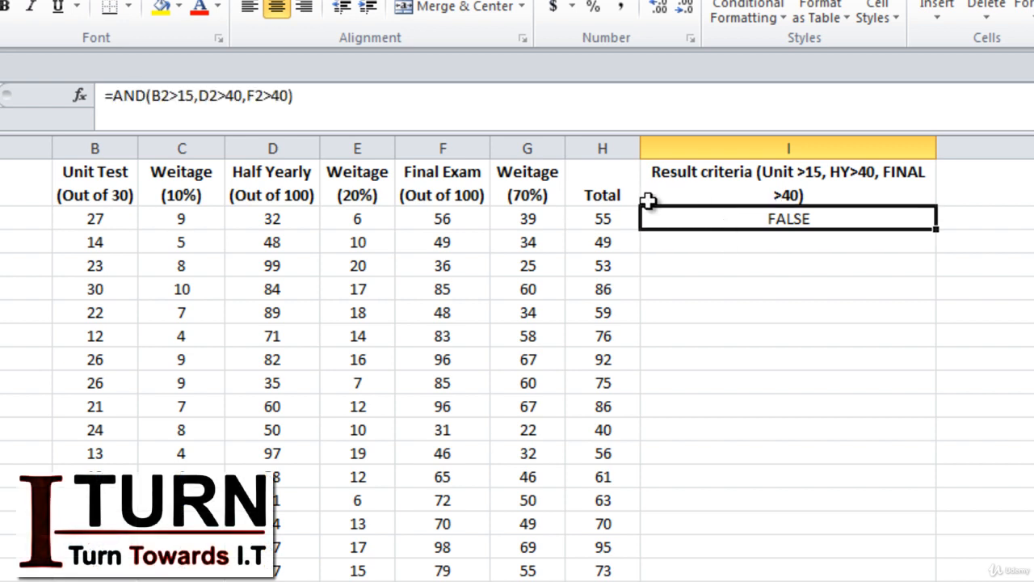
double_click(788, 219)
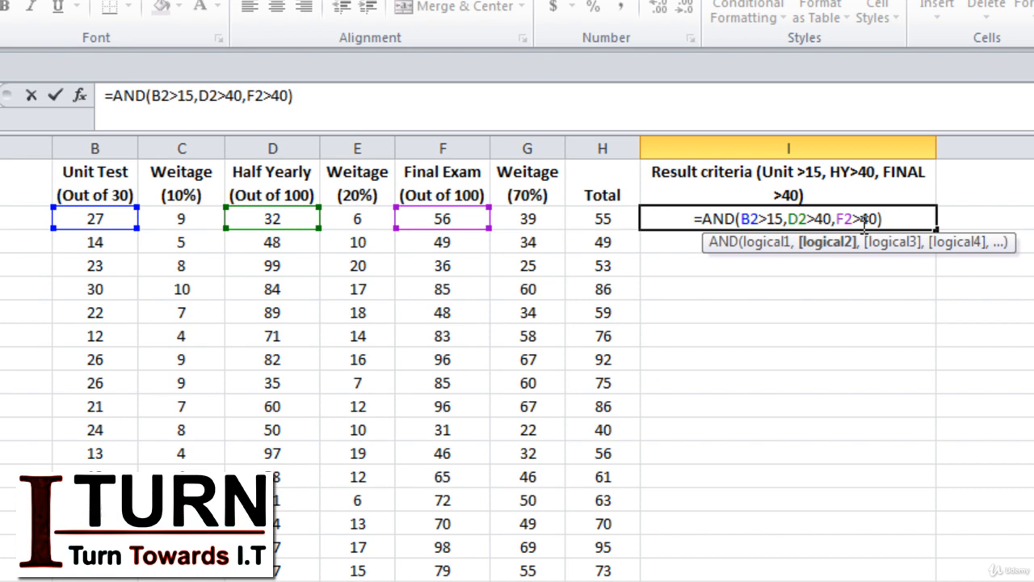
key("Return")
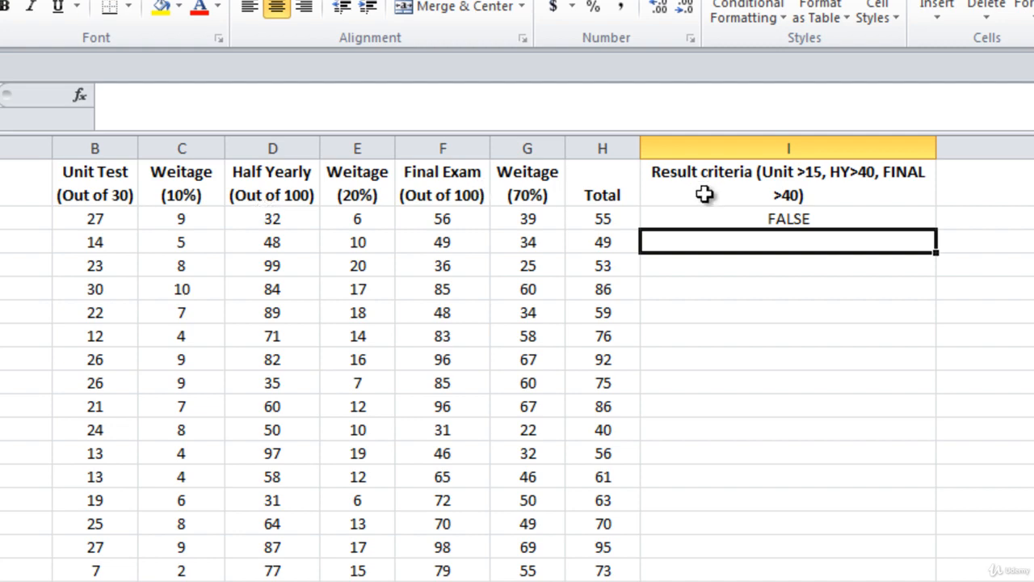
Fill the AND formula from I2 down the Result criteria column for all students
left_click(746, 219)
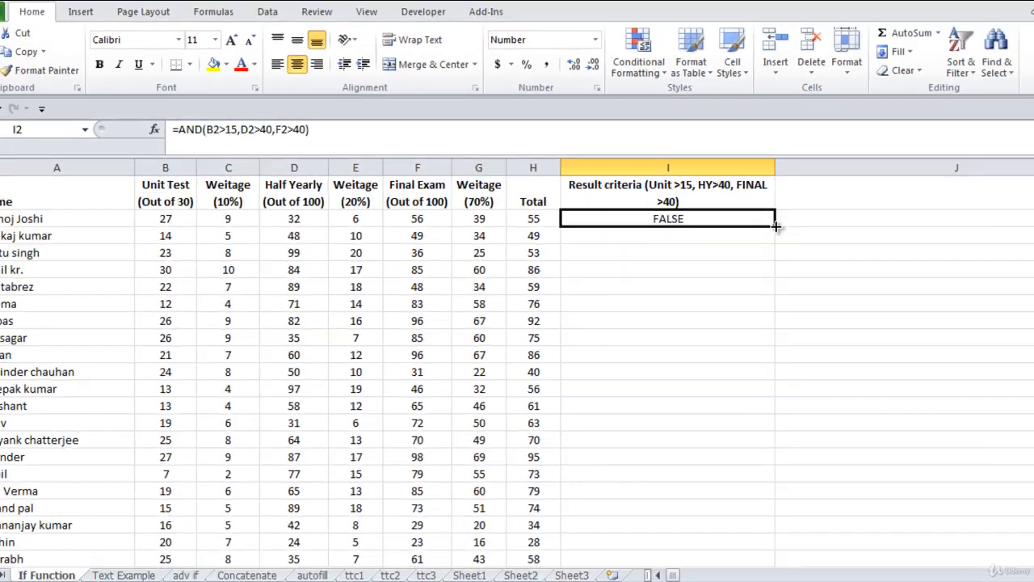
double_click(776, 227)
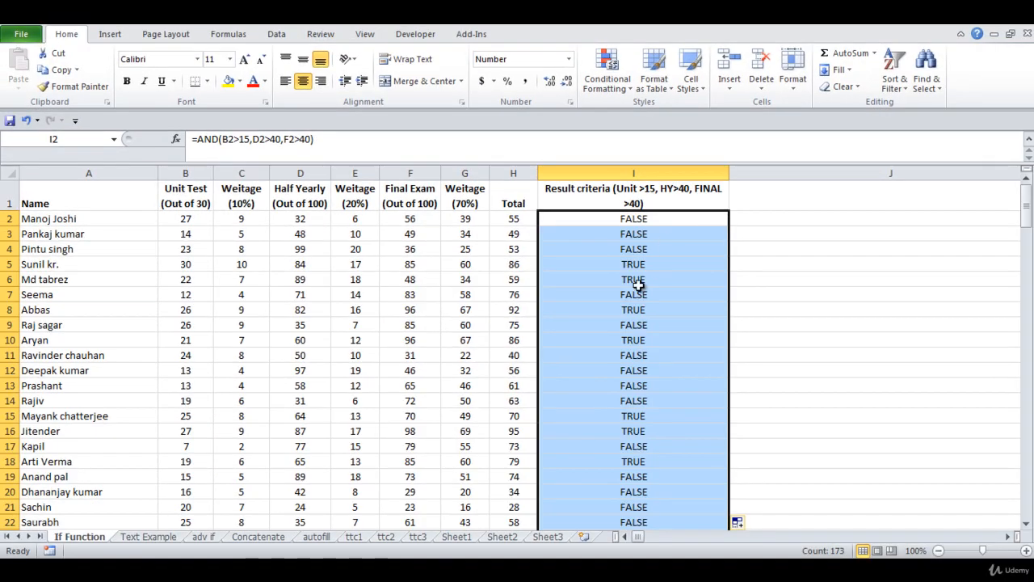
left_click(624, 265)
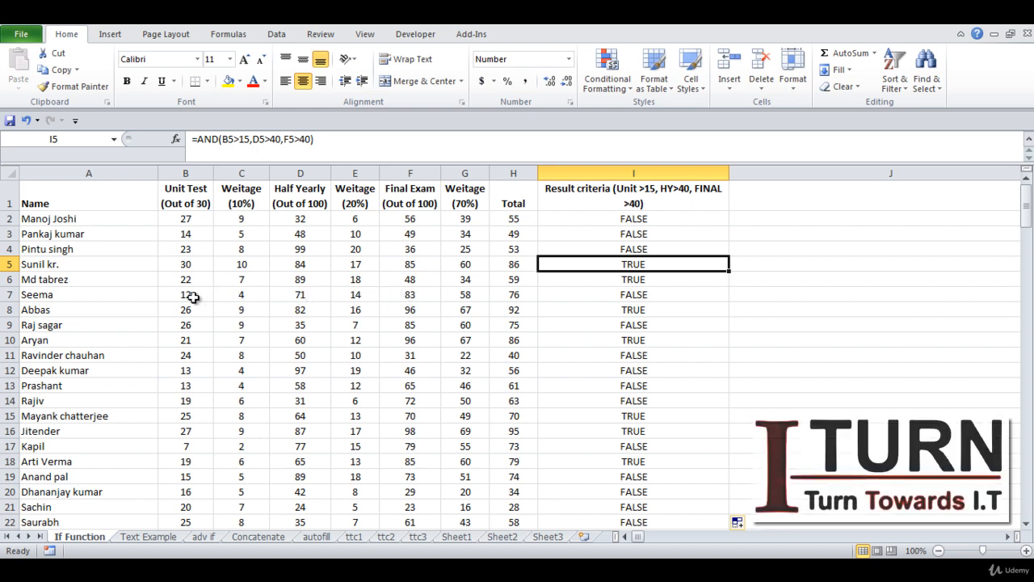
Wrap the AND test in I2 in an IF function that returns "Pass" when true and "Fail" when false
left_click(562, 219)
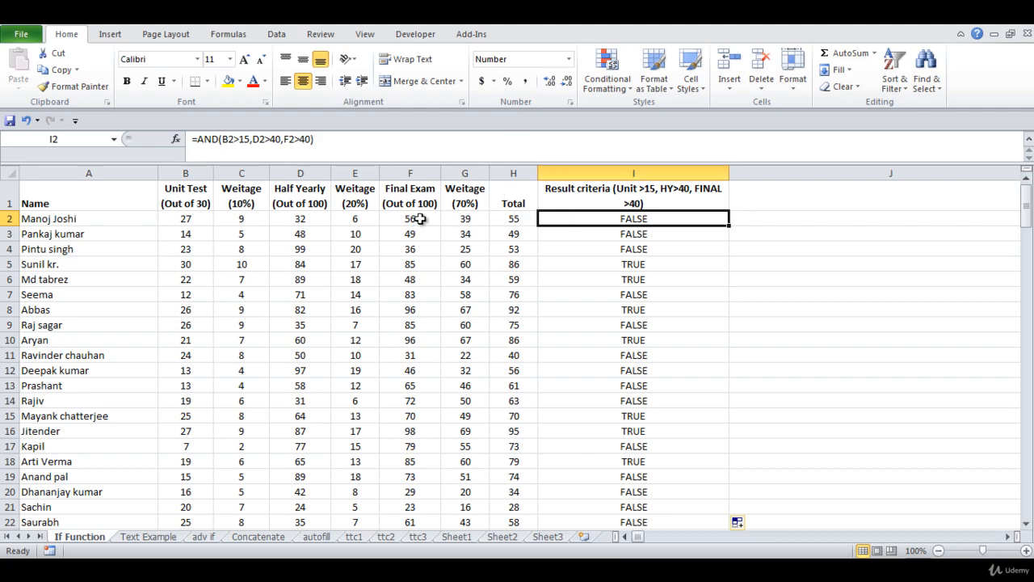
left_click(199, 141)
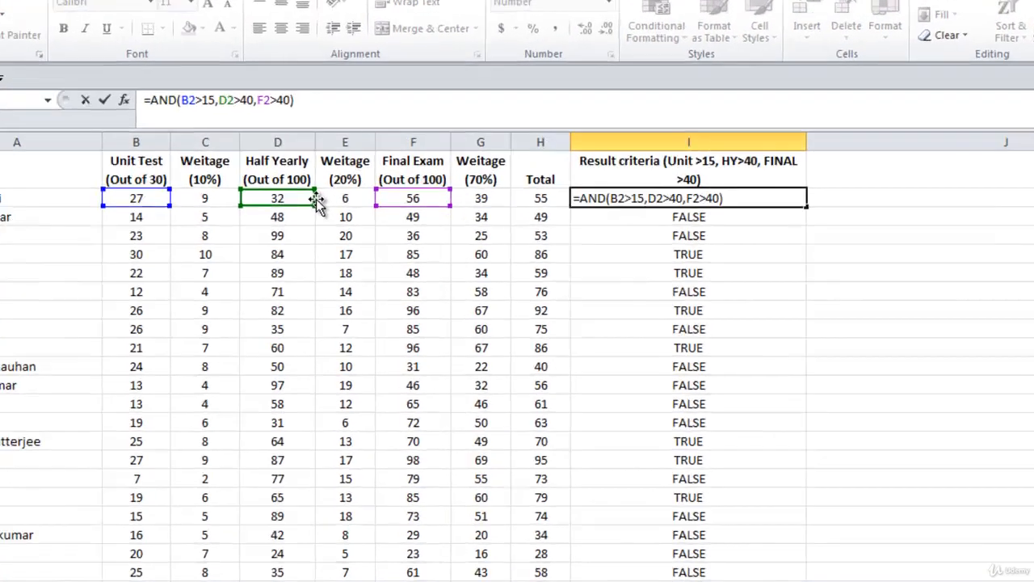
type("if")
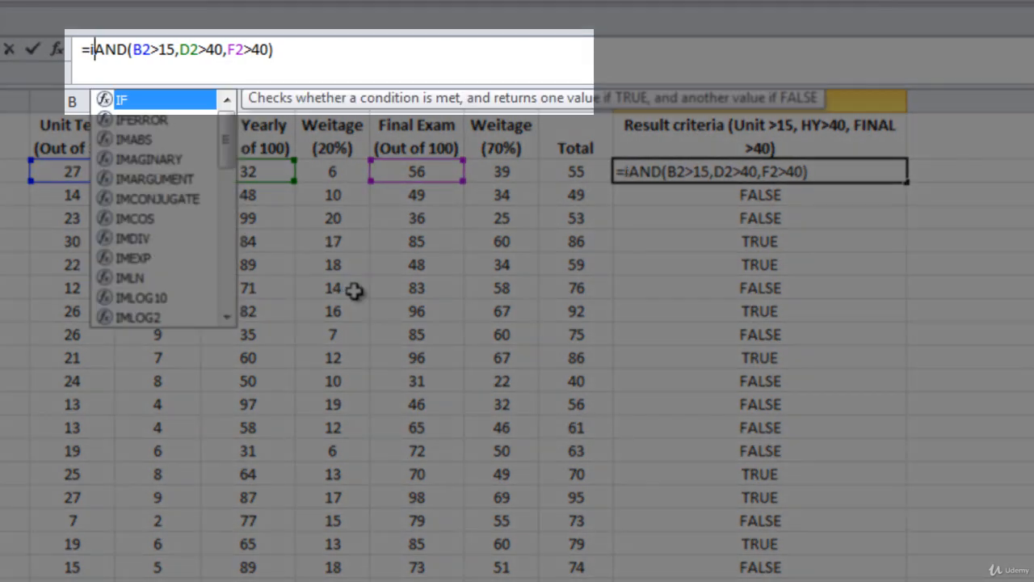
key("Tab")
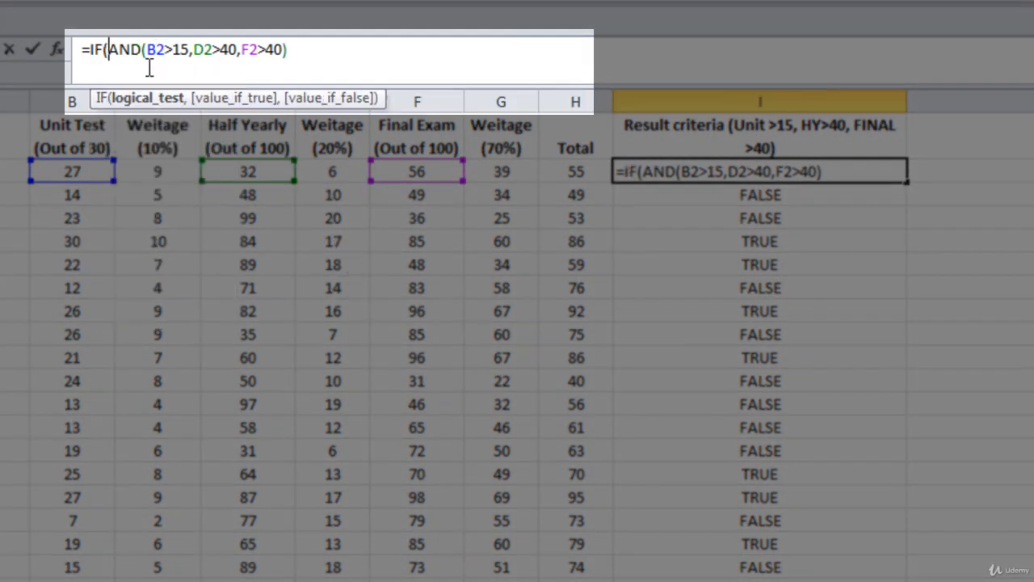
left_click(149, 101)
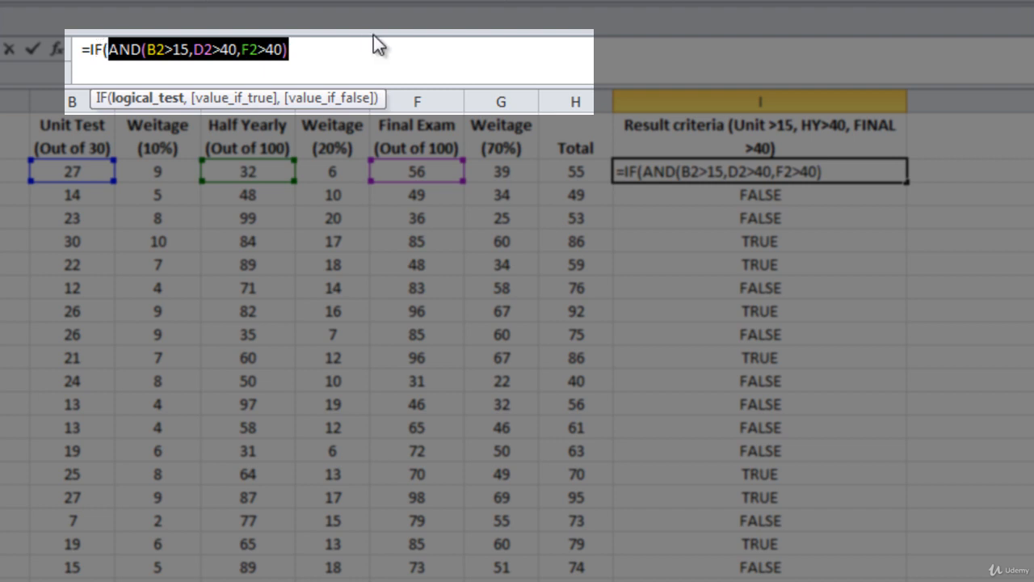
left_click(316, 50)
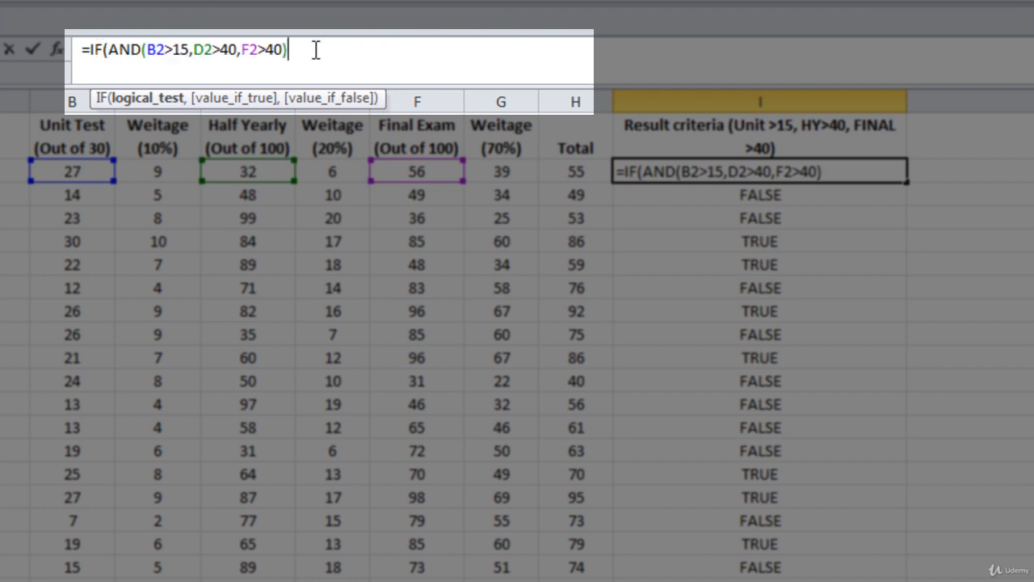
type(",")
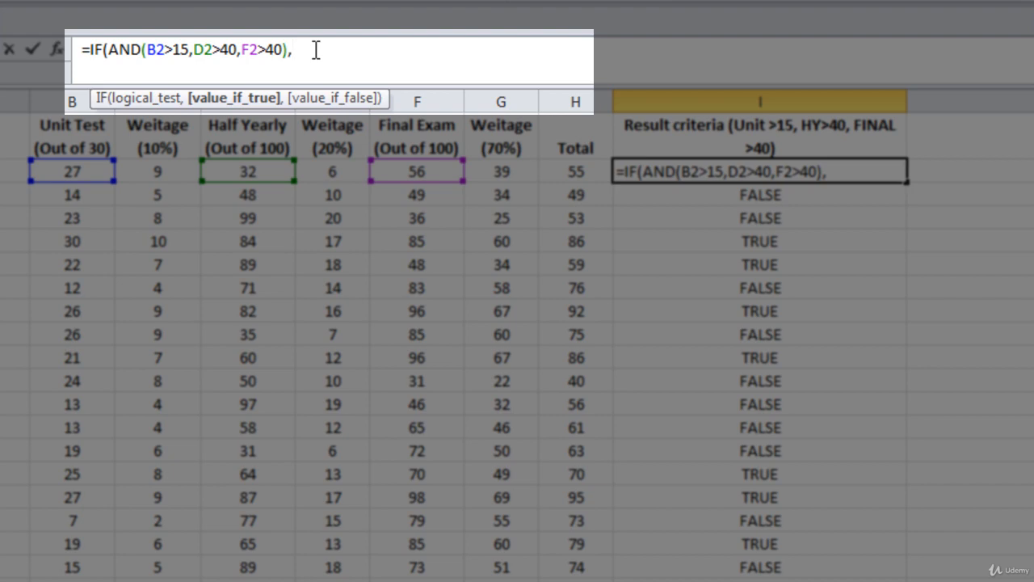
type("\"Pass\",")
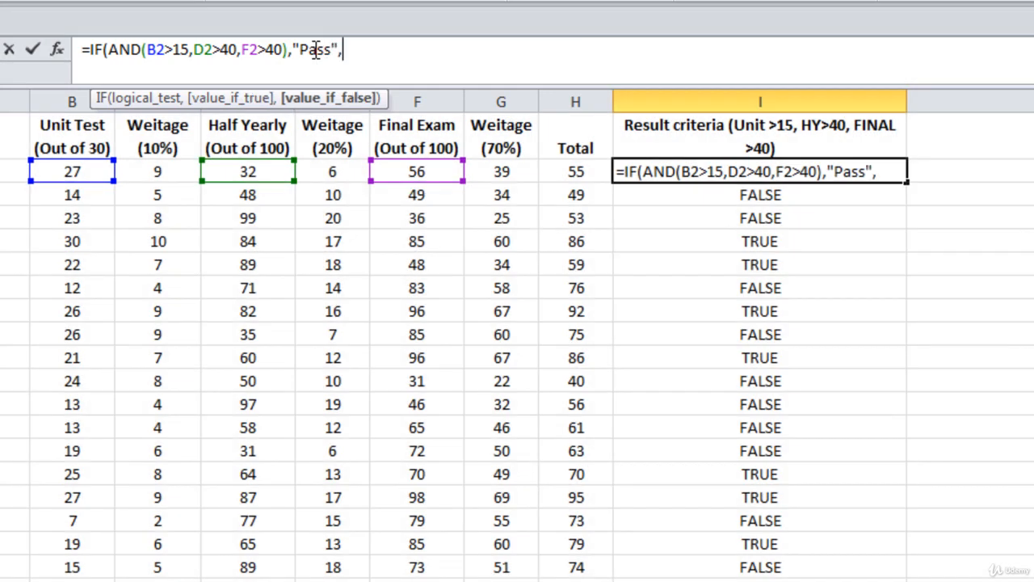
type("\"")
type("Fail")
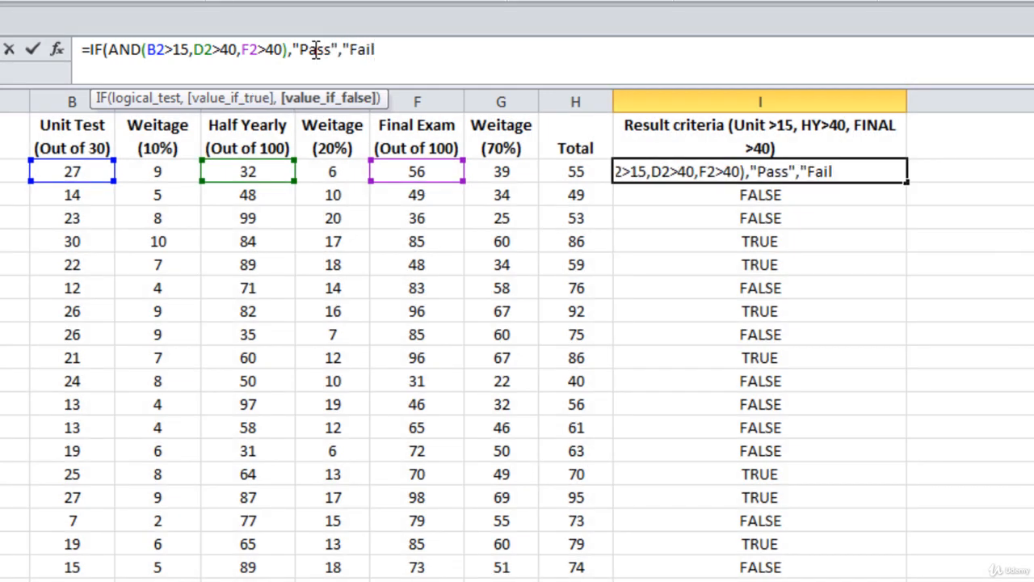
type("\")")
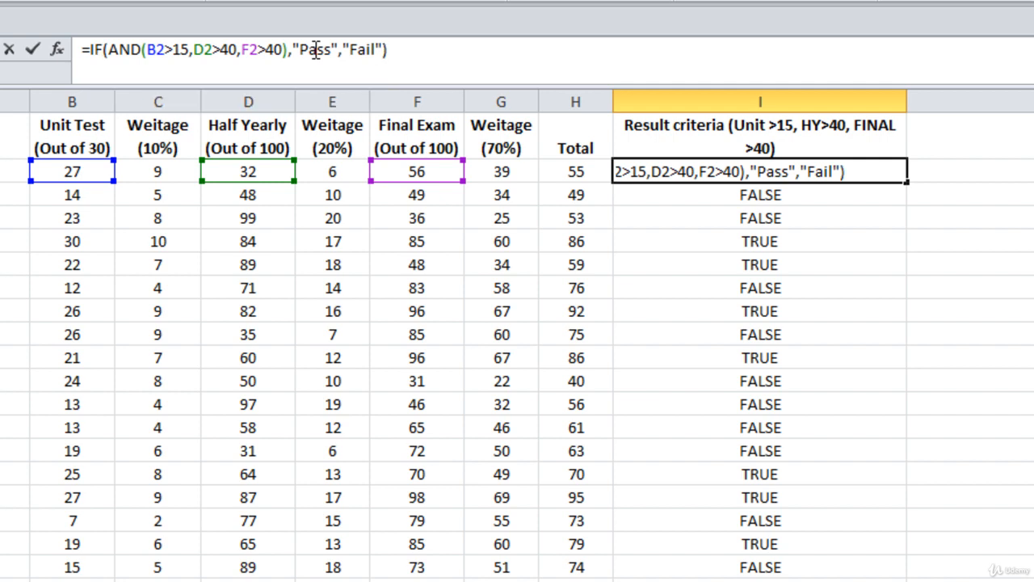
key("Return")
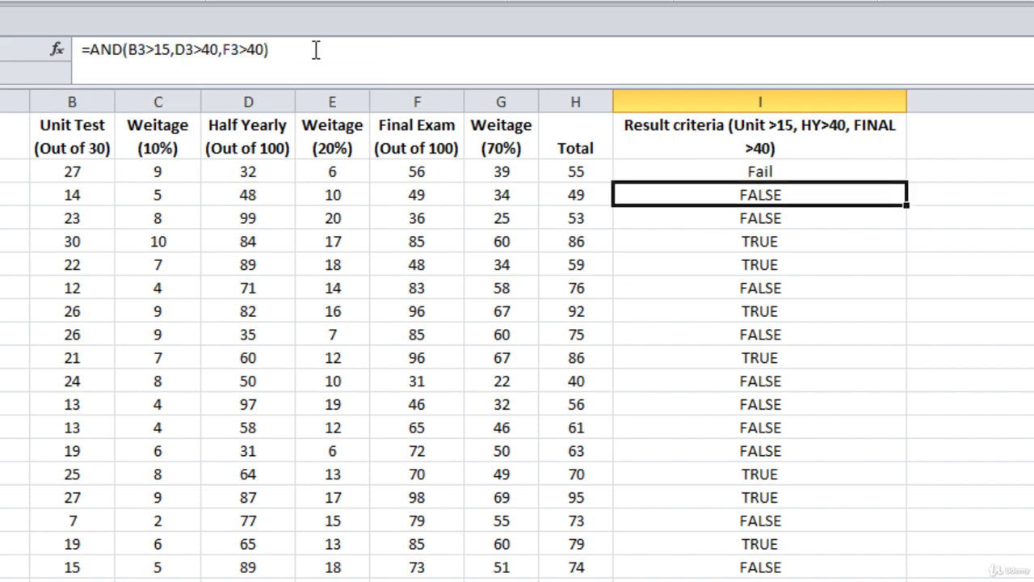
Fill the combined IF and AND formula from I2 down the Result criteria column
left_click(869, 172)
double_click(909, 184)
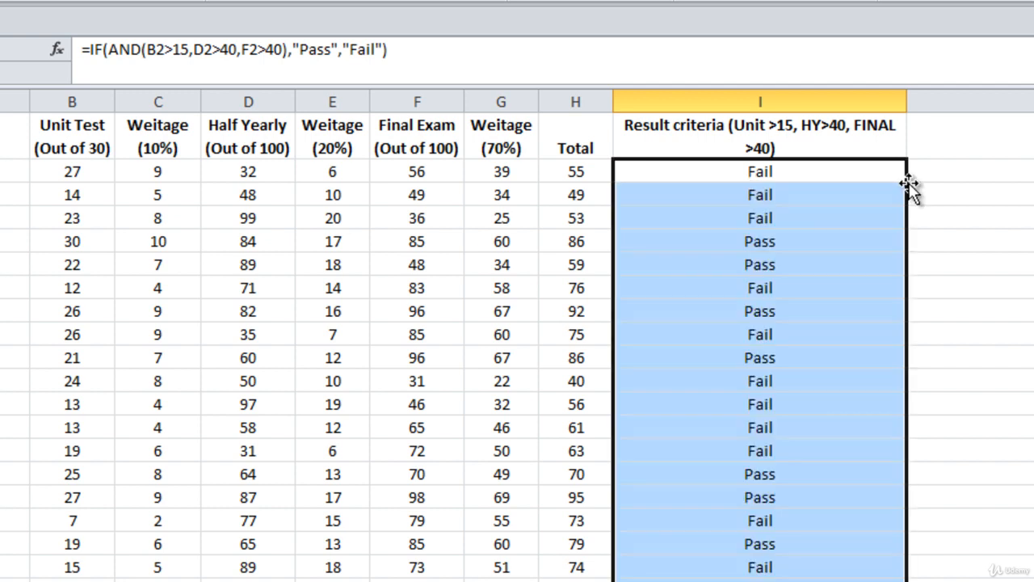
left_click(806, 172)
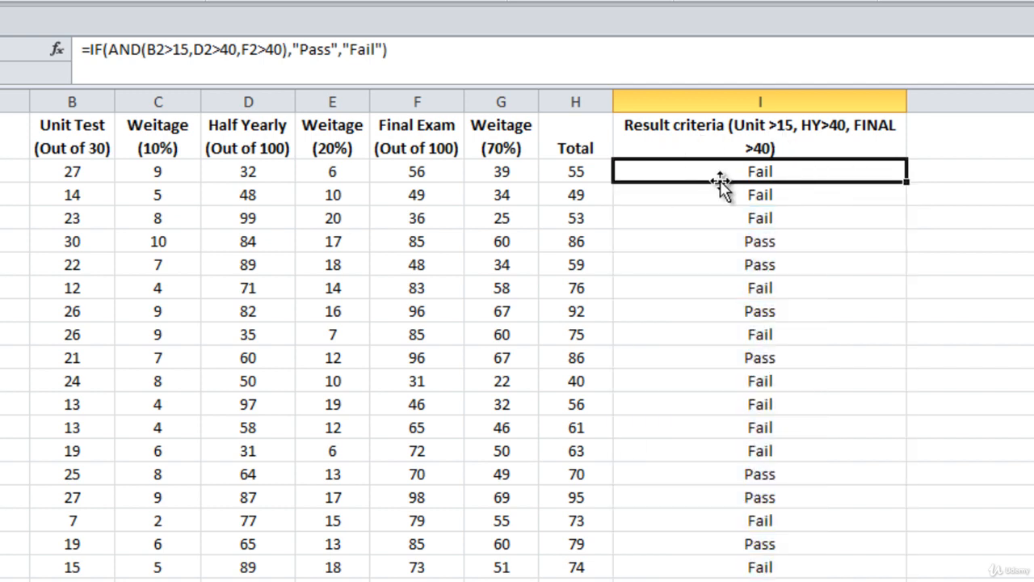
Examine the logical test argument of the IF formula in I2, leaving the formula as it is
left_click(110, 52)
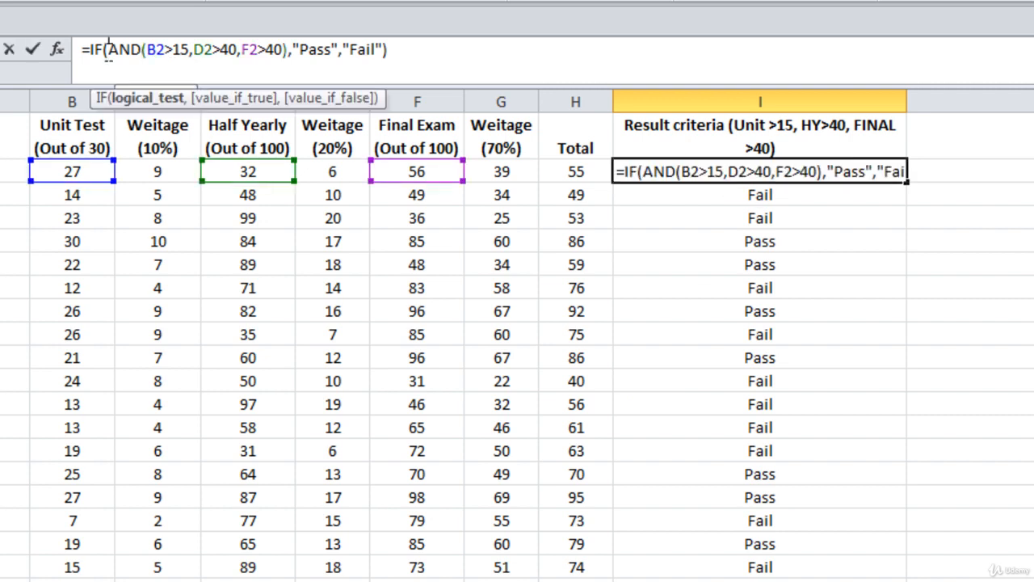
left_click(150, 100)
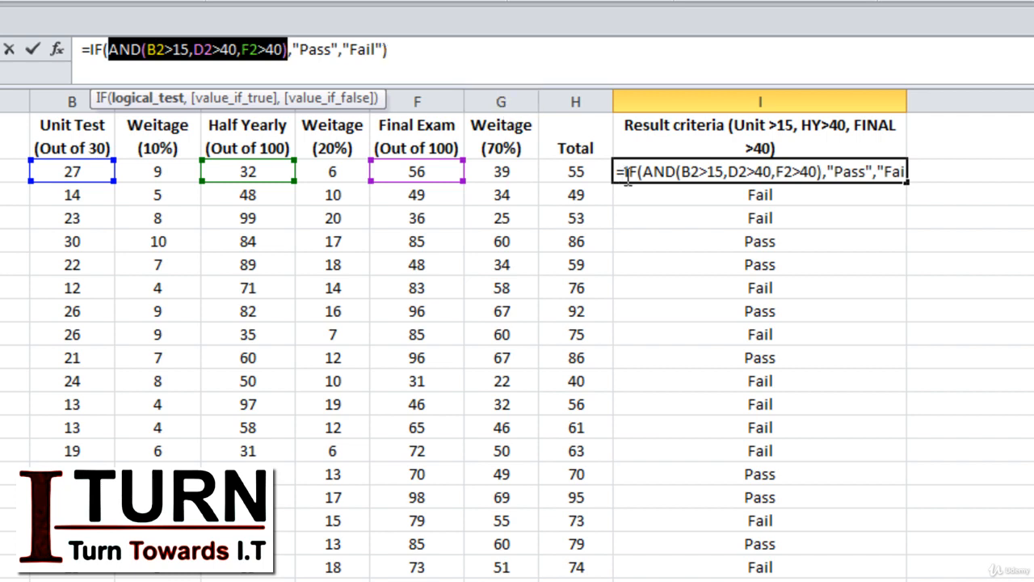
key("Return")
left_click(808, 176)
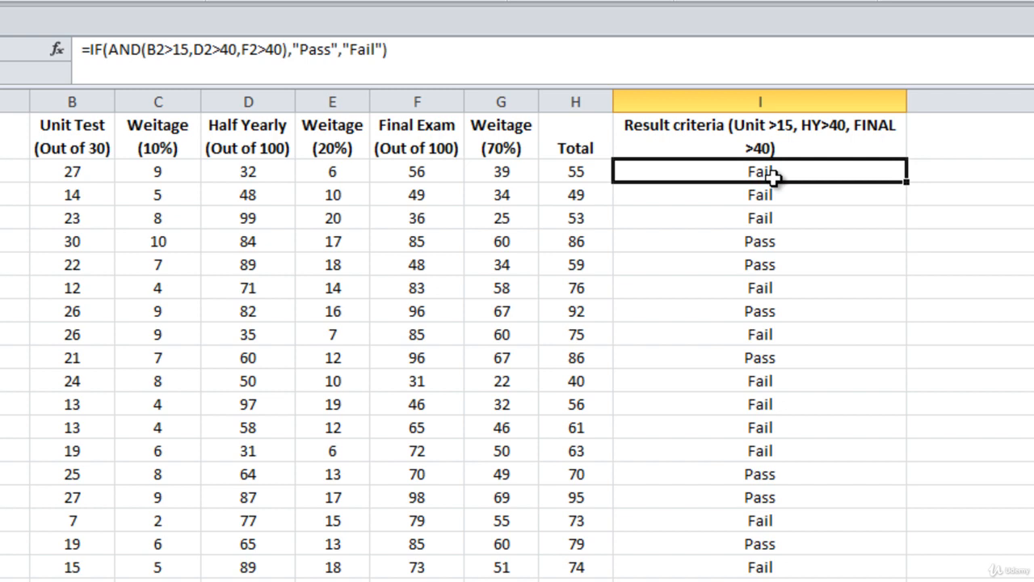
Replace the AND function with OR in the I2 formula, keeping its three score tests and the "Pass" and "Fail" results
double_click(772, 177)
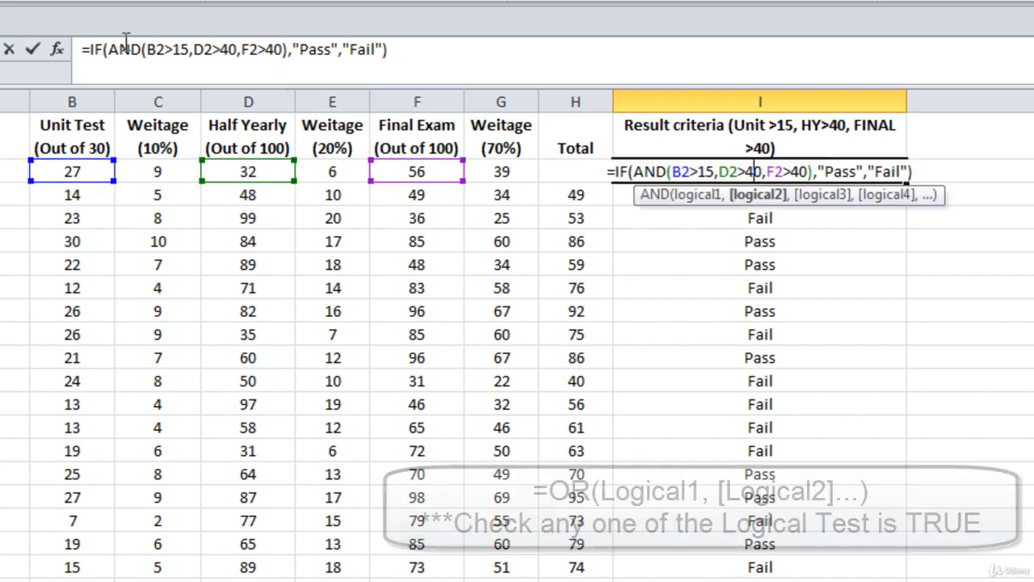
left_click(127, 47)
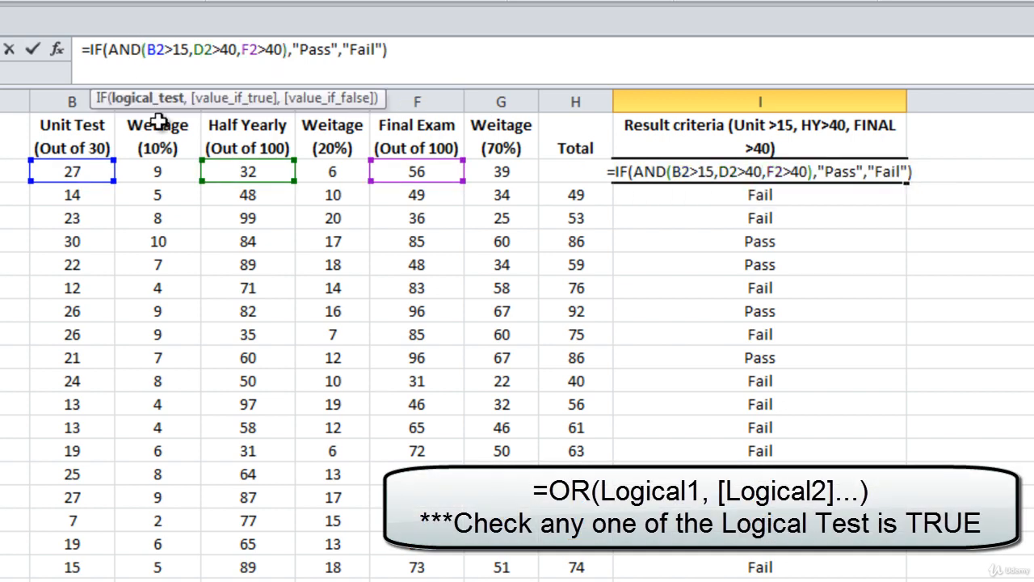
key("BackSpace")
key("BackSpace")
key("BackSpace")
type("o")
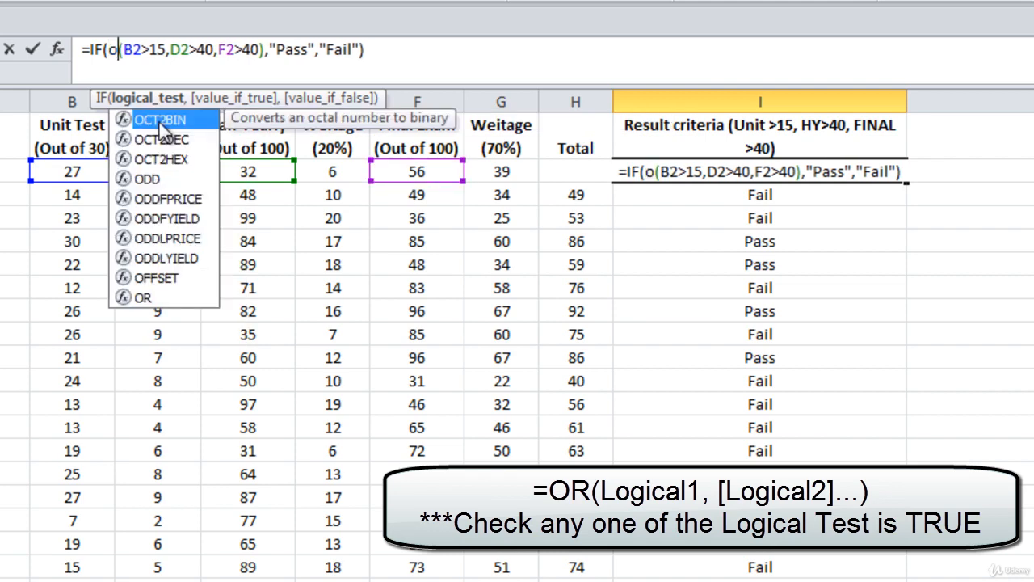
type("r")
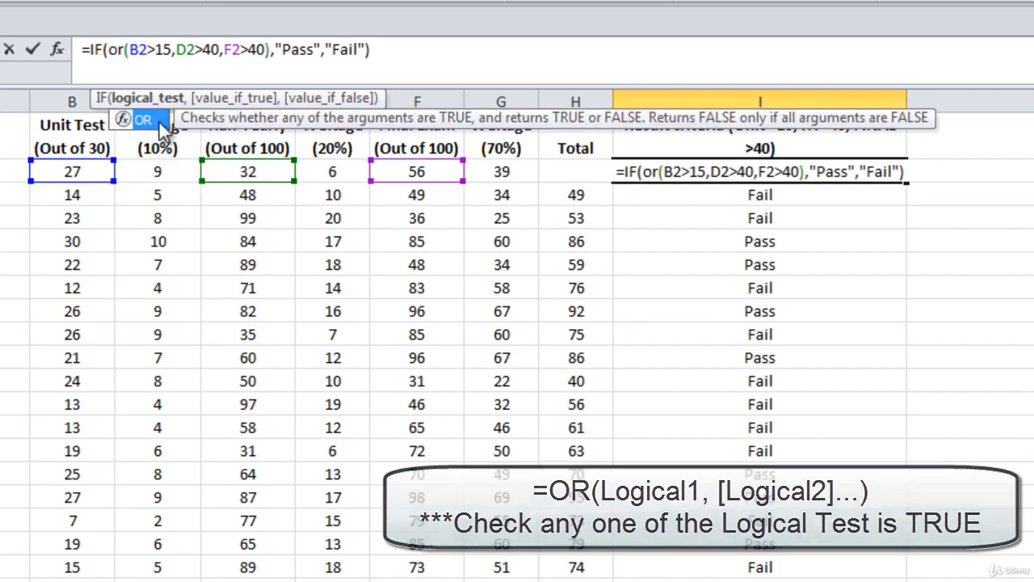
double_click(158, 119)
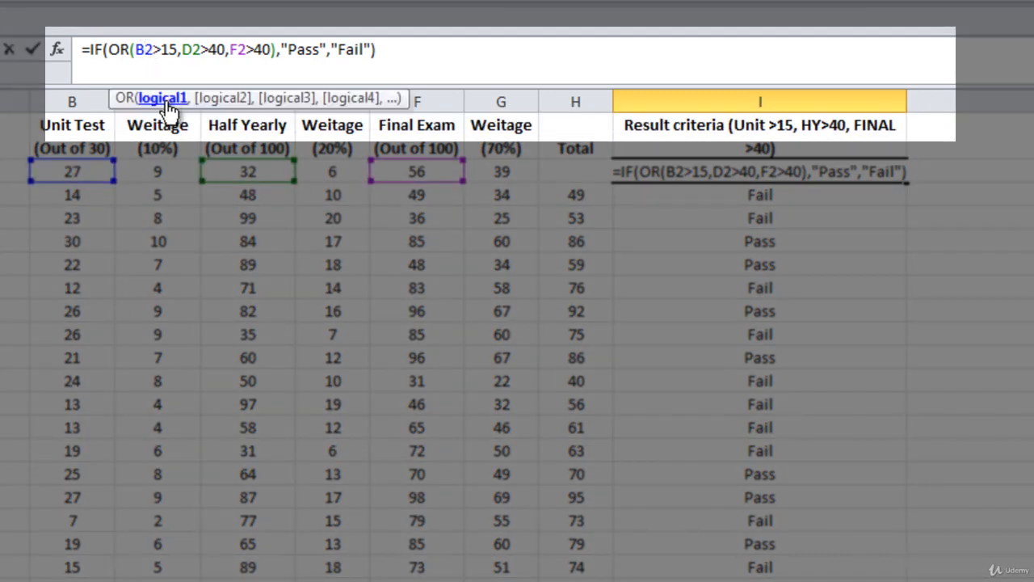
left_click(167, 101)
left_click(223, 101)
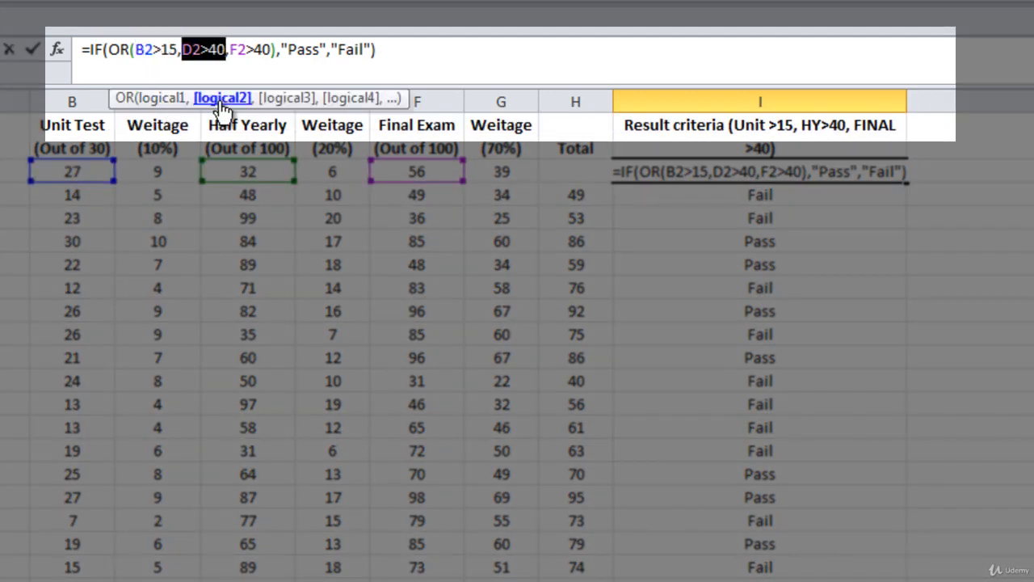
left_click(292, 98)
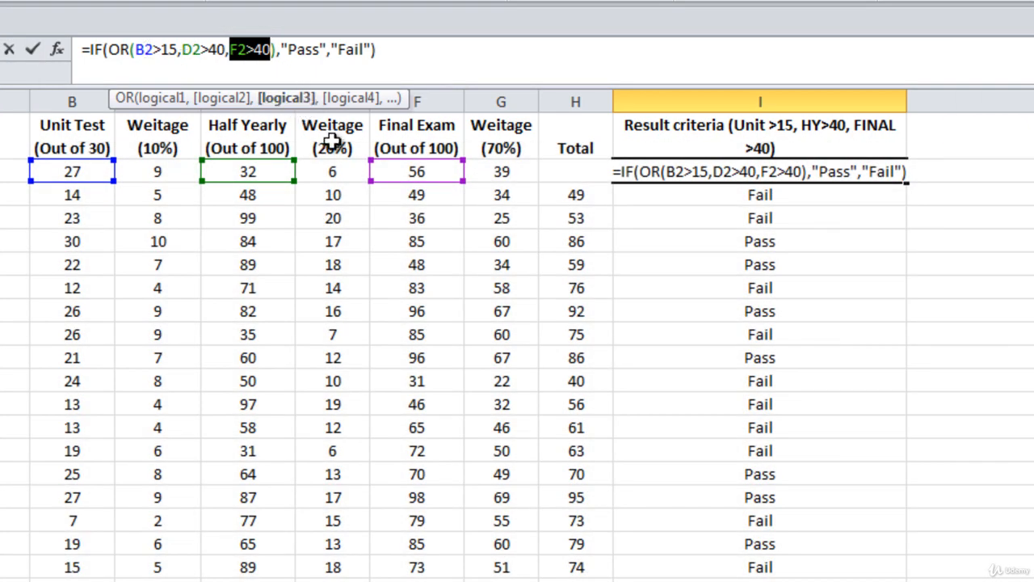
key("Return")
Fill the combined IF and OR formula from I2 down the Result criteria column
left_click(798, 173)
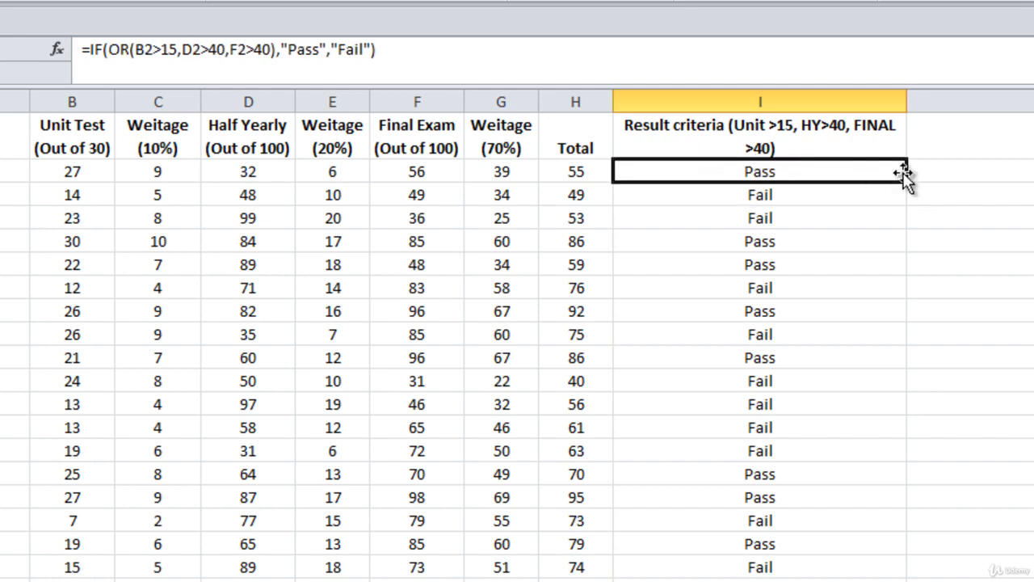
double_click(906, 181)
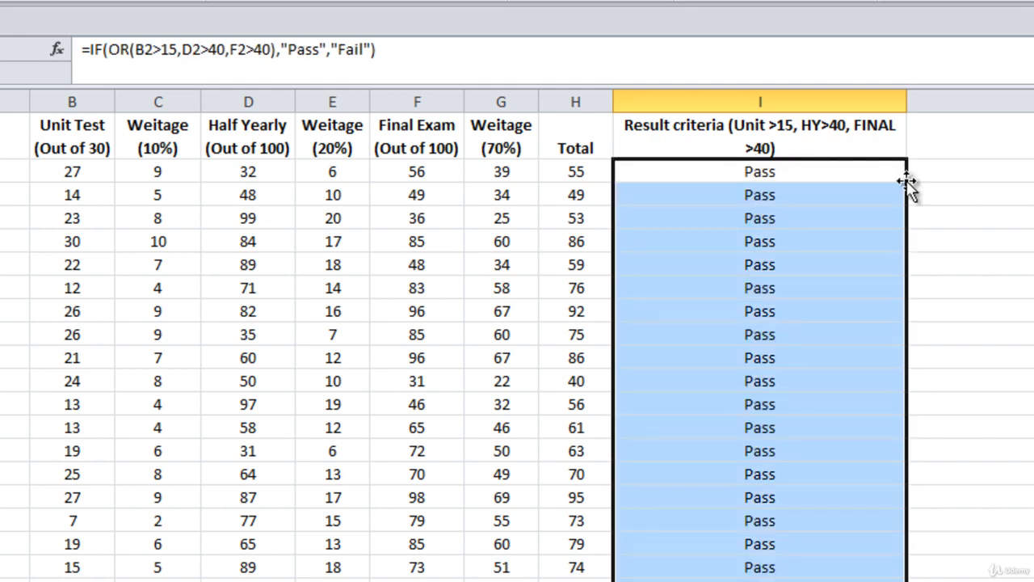
Examine the Result criteria column for students failing under the OR test, compare row 23's scores with the criteria, and return to I2
left_click(784, 364)
key("Down")
key("Down")
key("Down")
key("Down")
key("Down")
key("Down")
key("Down")
key("Down")
key("Down")
key("Down")
key("Down")
key("Down")
key("Down")
key("Down")
key("Down")
key("Down")
key("Down")
key("Down")
key("Down")
key("Down")
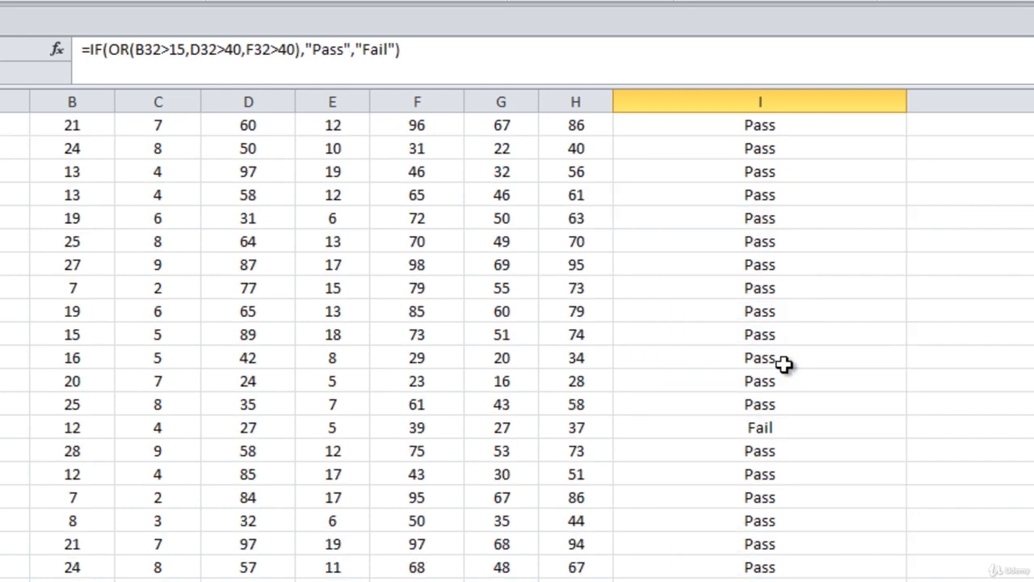
key("Up")
key("Up")
key("Up")
key("Up")
key("Up")
key("Up")
key("Up")
key("Up")
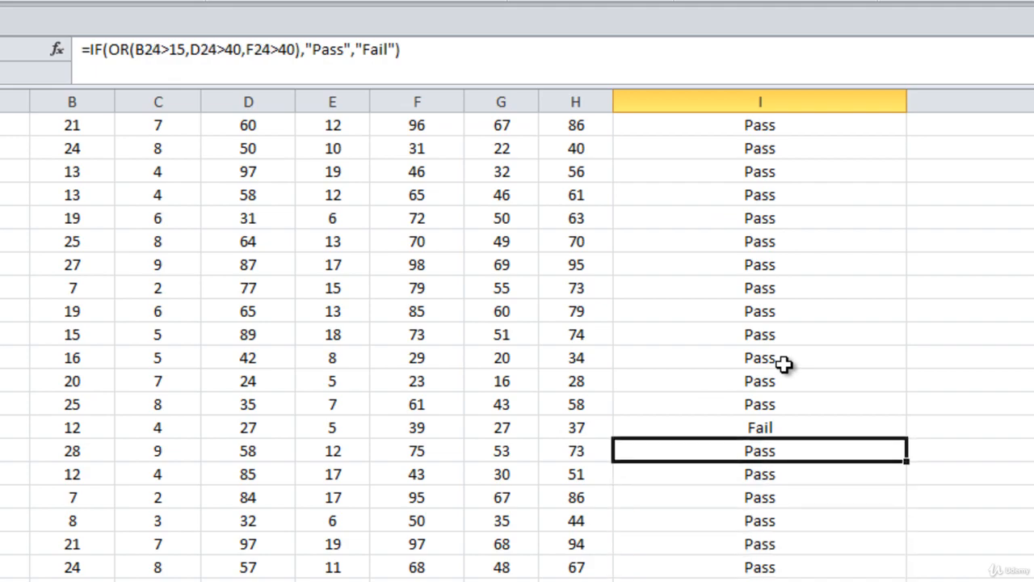
key("Up")
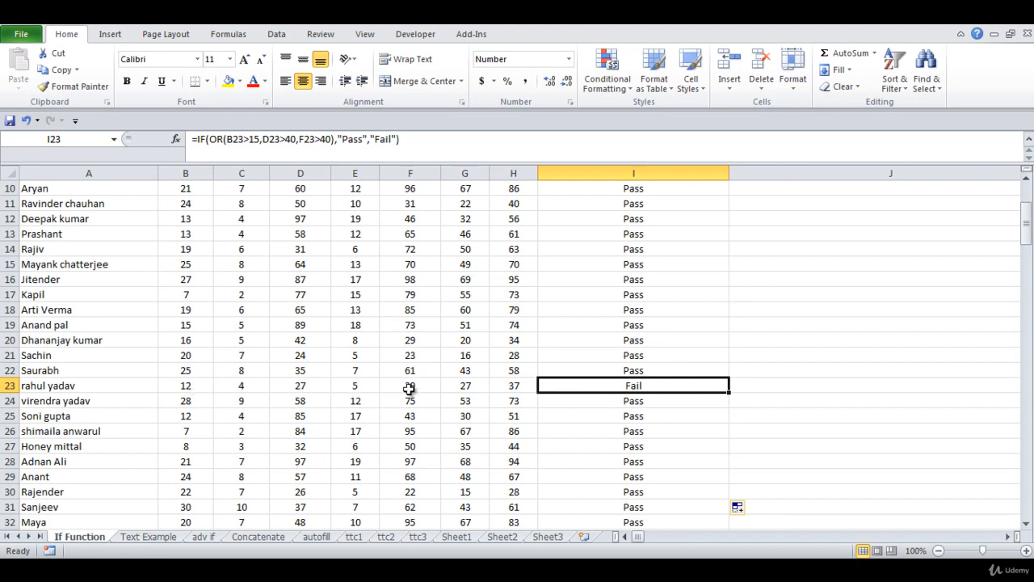
left_click(672, 295)
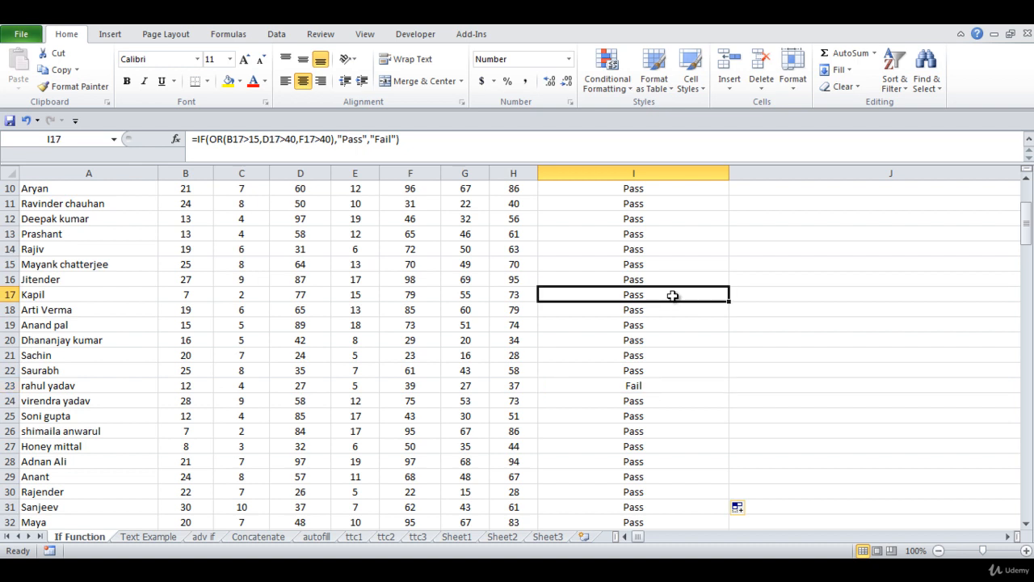
key("ctrl+Up")
key("Down")
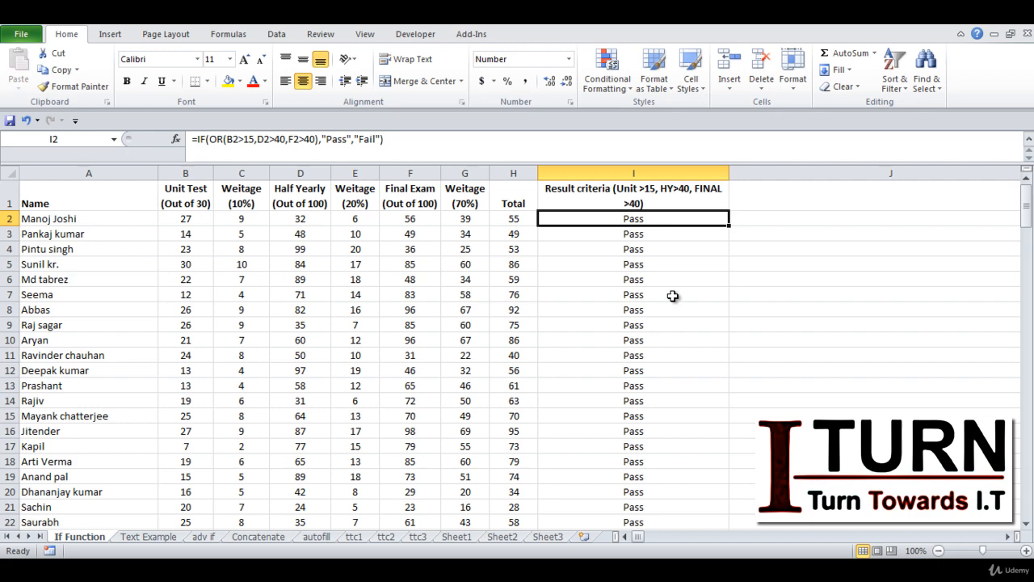
Look across row 2 at the Result and Make Sentence columns, as far as cell N2
key("Right")
key("Right")
key("Right")
key("Right")
key("Right")
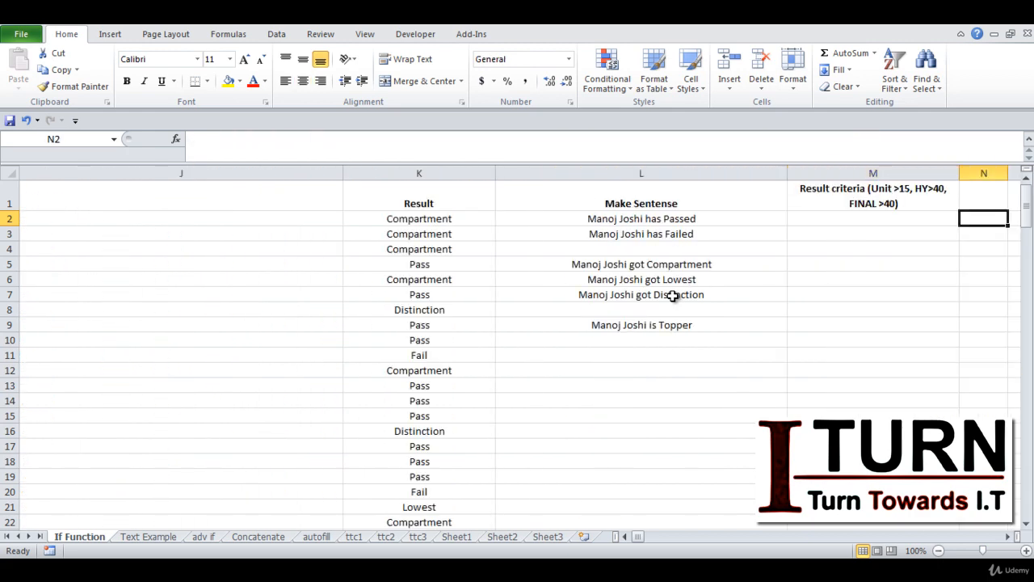